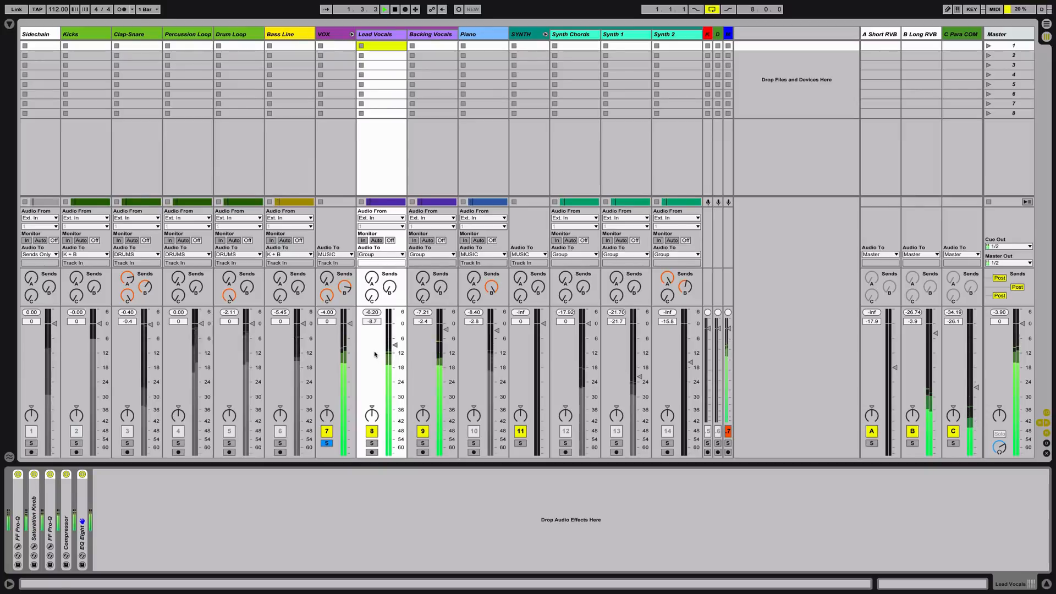
# Reset the master's peak reading to check the soloed vocals, and unsolo the VOX group for full-mix playback
pyautogui.click(994, 312)
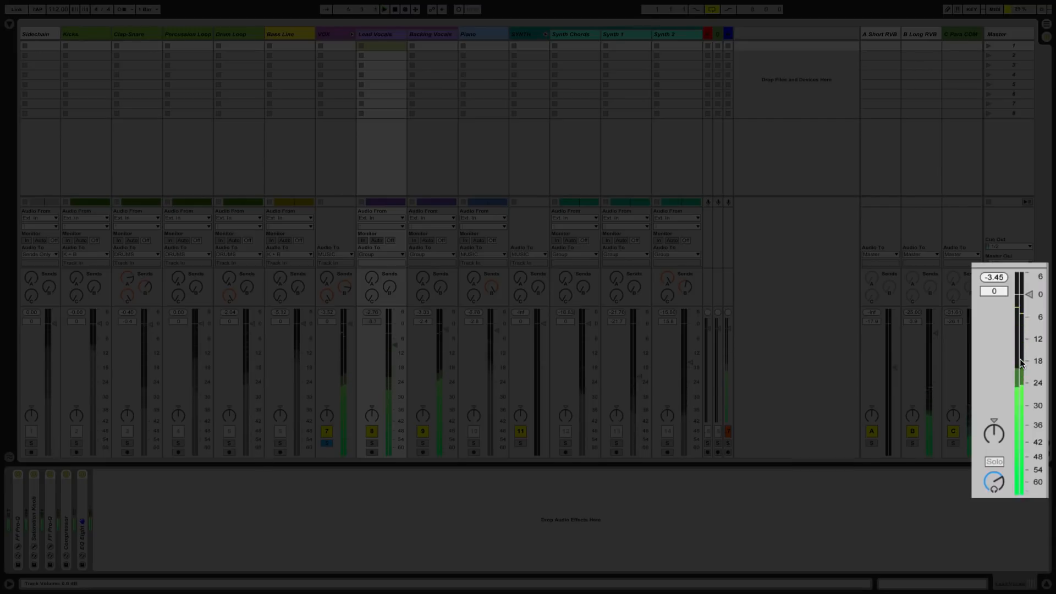
pyautogui.press('space')
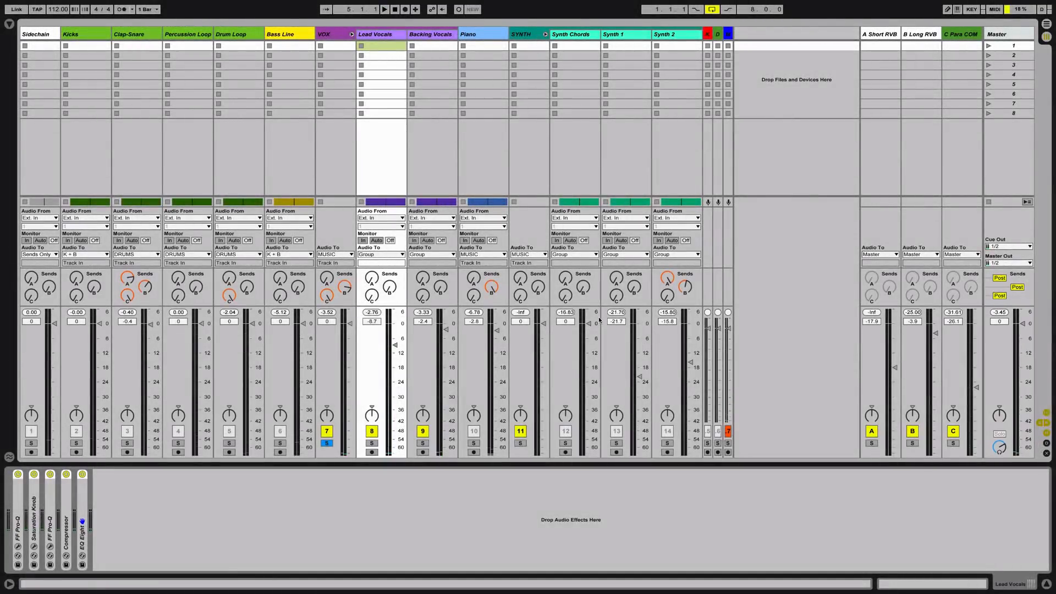
pyautogui.click(327, 443)
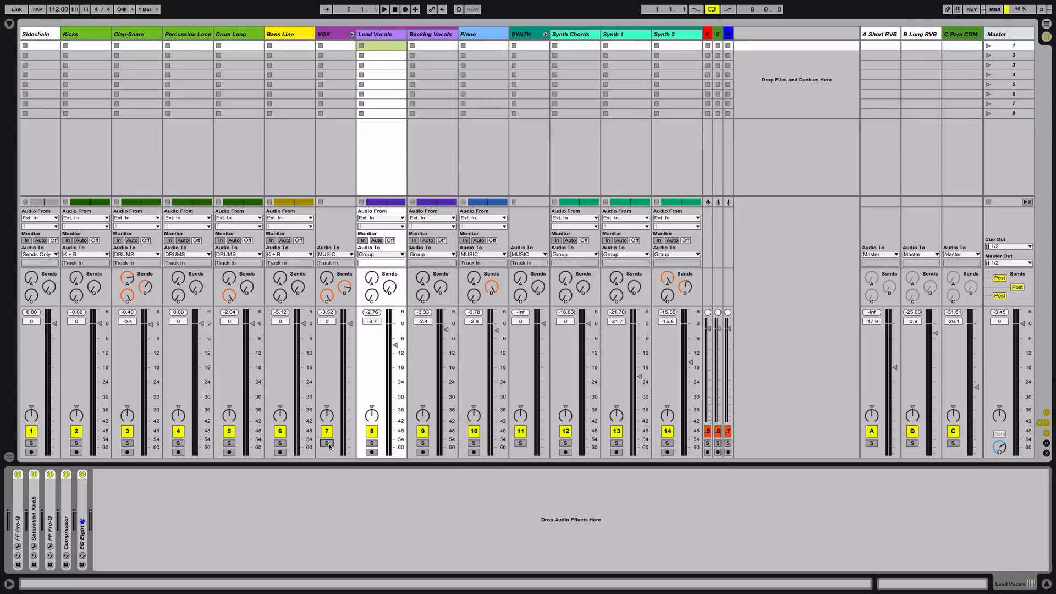
pyautogui.press('space')
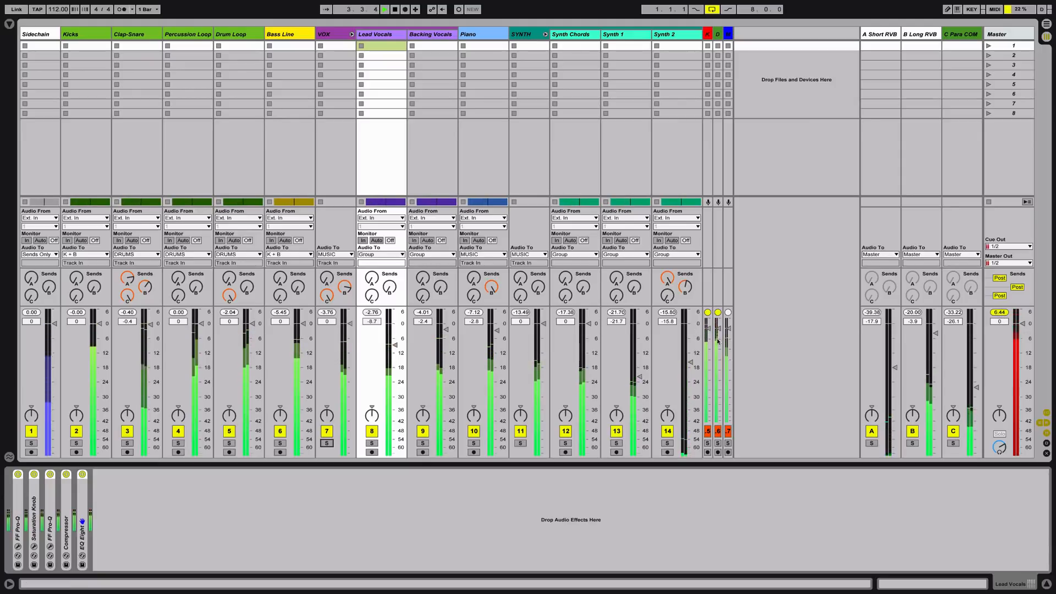
# Try raising the volume of the three bus tracks K, D and M together to about 2.6 dB during playback
pyautogui.click(707, 36)
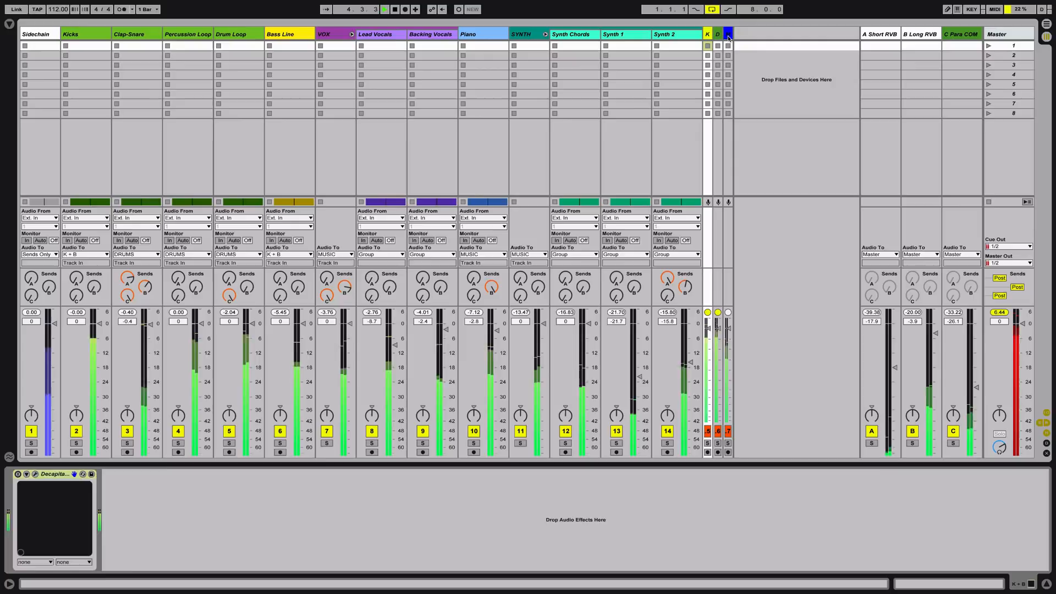
pyautogui.keyDown('shift'); pyautogui.click(729, 35); pyautogui.keyUp('shift')
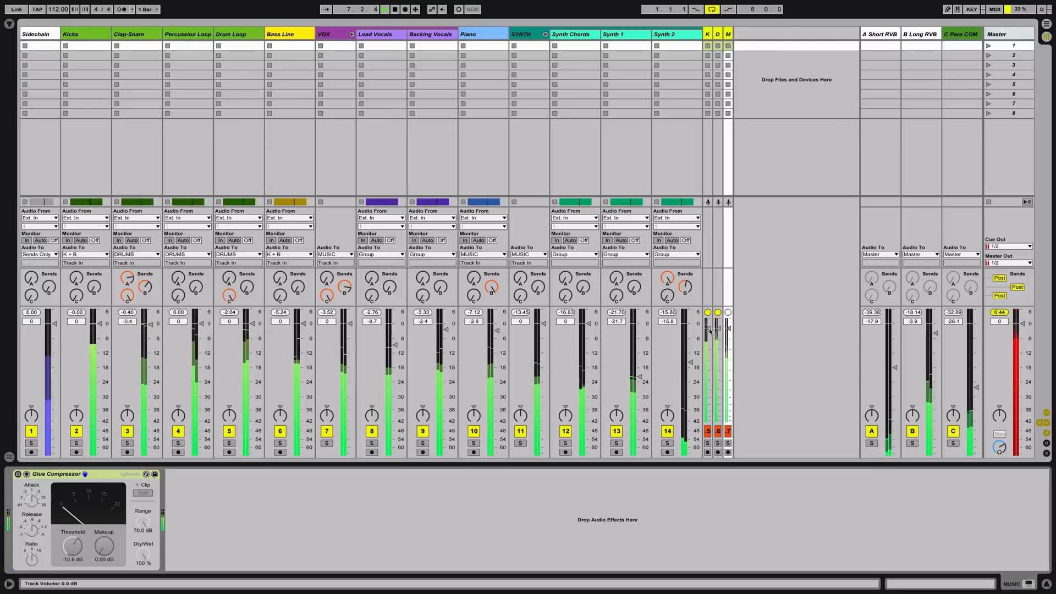
pyautogui.moveTo(709, 331); pyautogui.dragTo(708, 323)
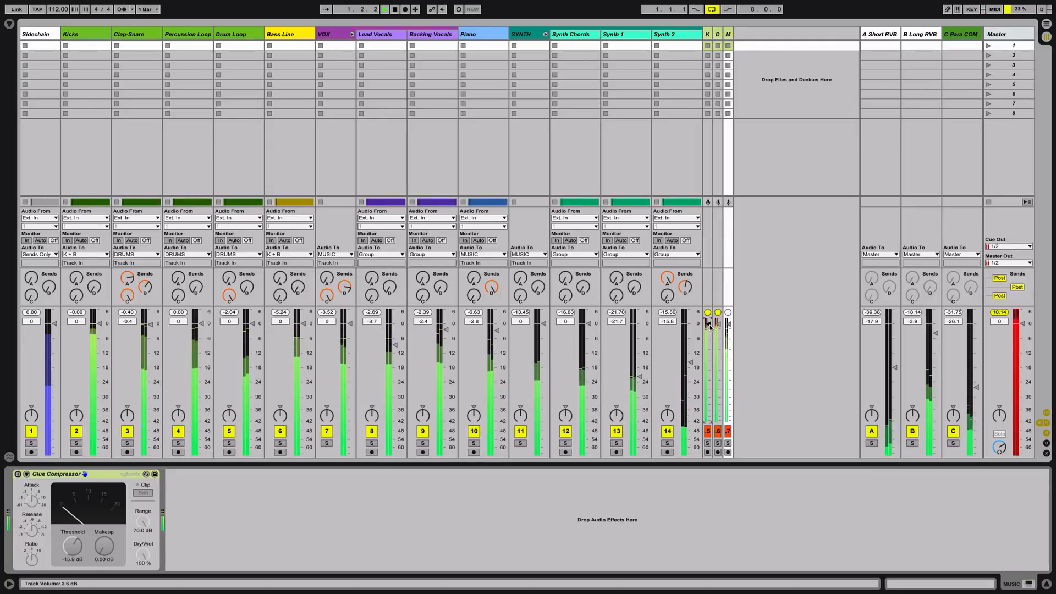
pyautogui.press('space')
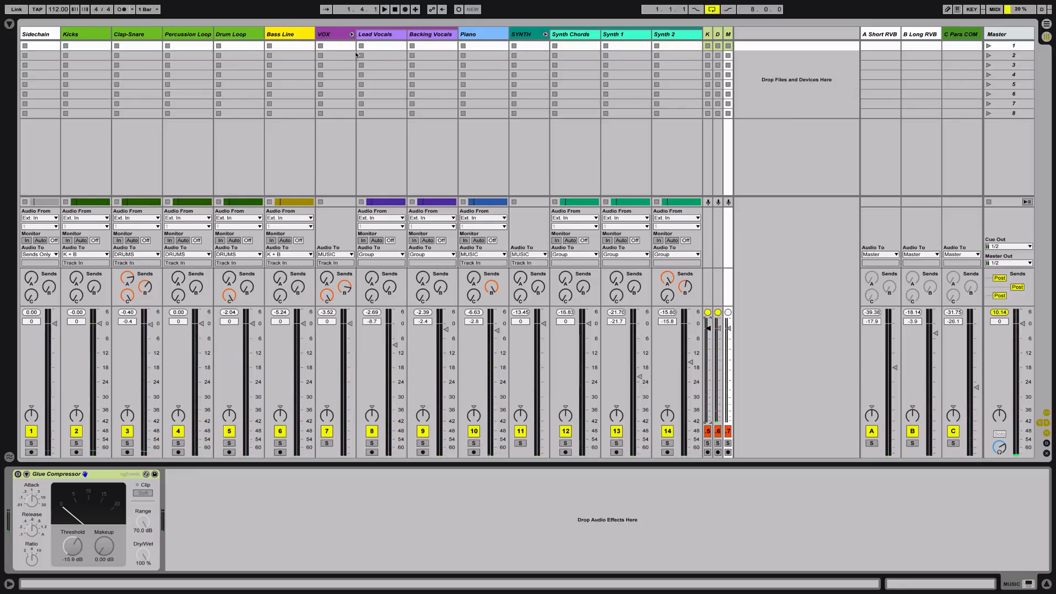
# Solo the Lead Vocals track and bypass its FF Pro-Q, Saturation Knob, Compressor and EQ Eight effects
pyautogui.click(373, 42)
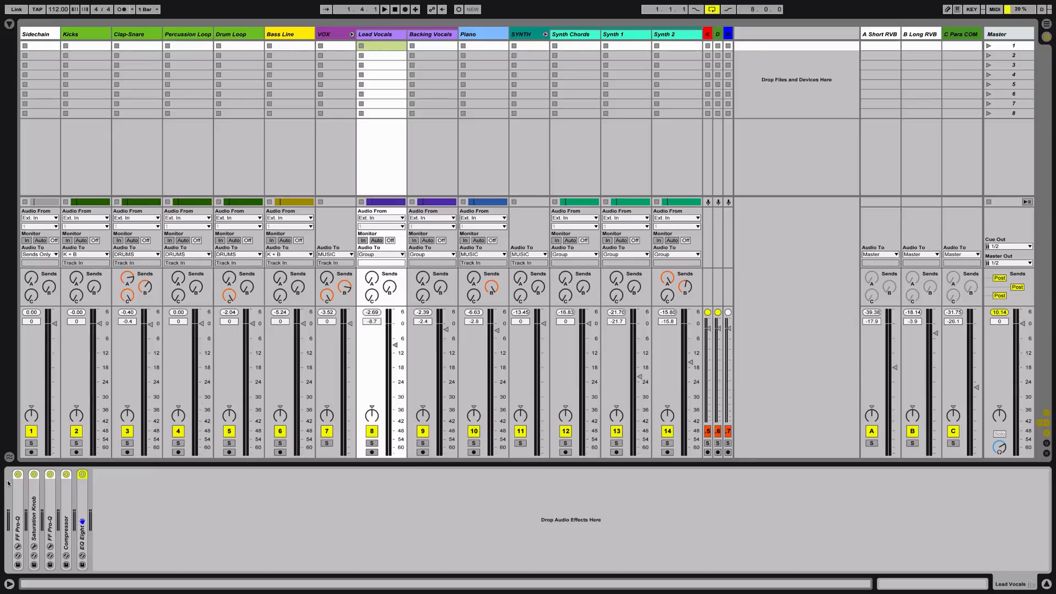
pyautogui.click(34, 474)
pyautogui.click(50, 474)
pyautogui.click(81, 476)
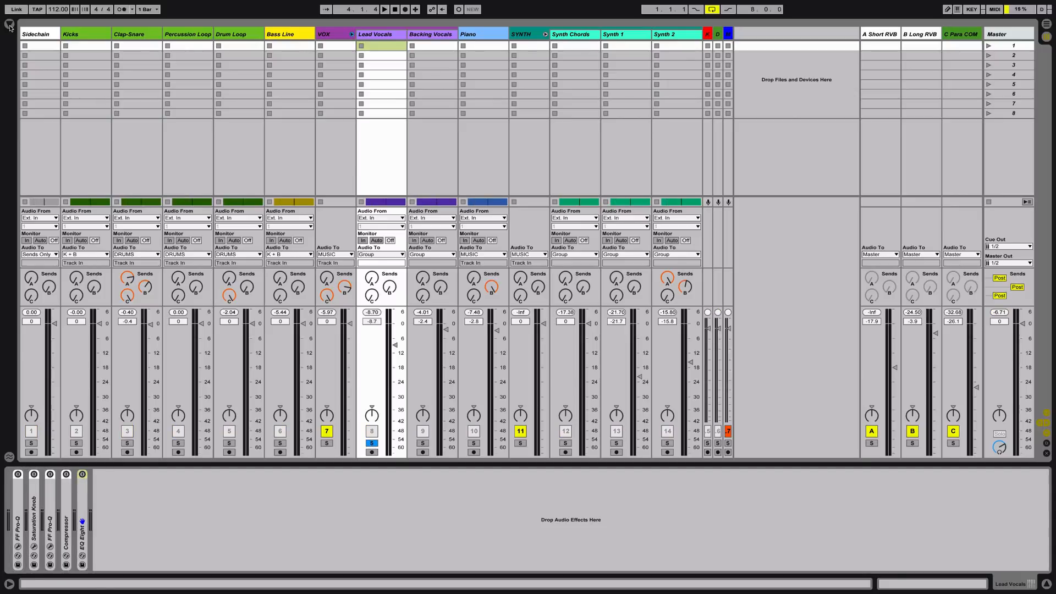
# Insert a Utility at the start of the Lead Vocals effect chain and reset the track volume to 0 dB
pyautogui.click(10, 25)
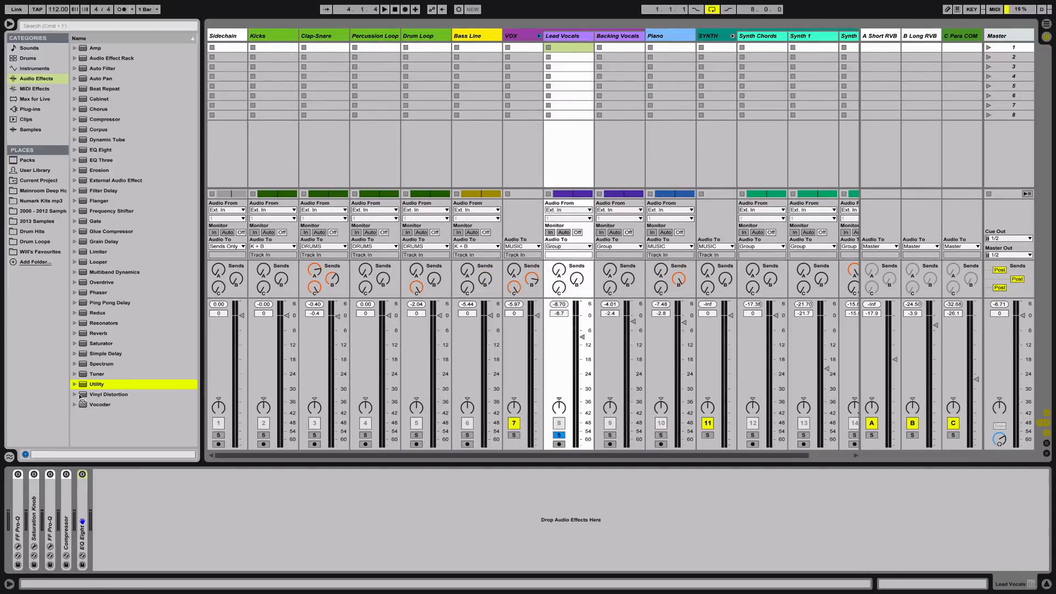
pyautogui.moveTo(81, 402); pyautogui.dragTo(16, 495)
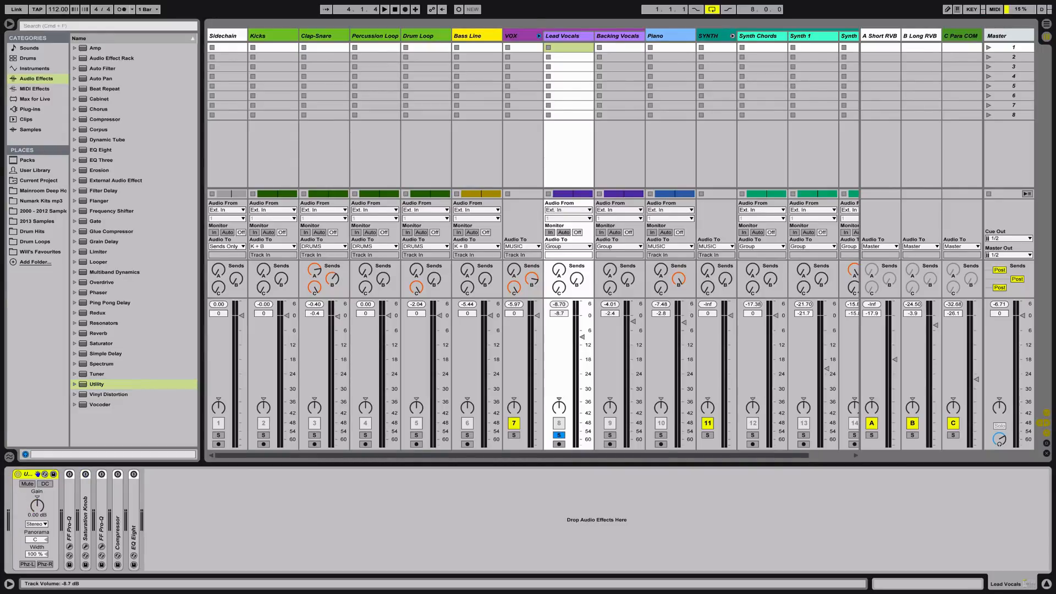
pyautogui.doubleClick(583, 337)
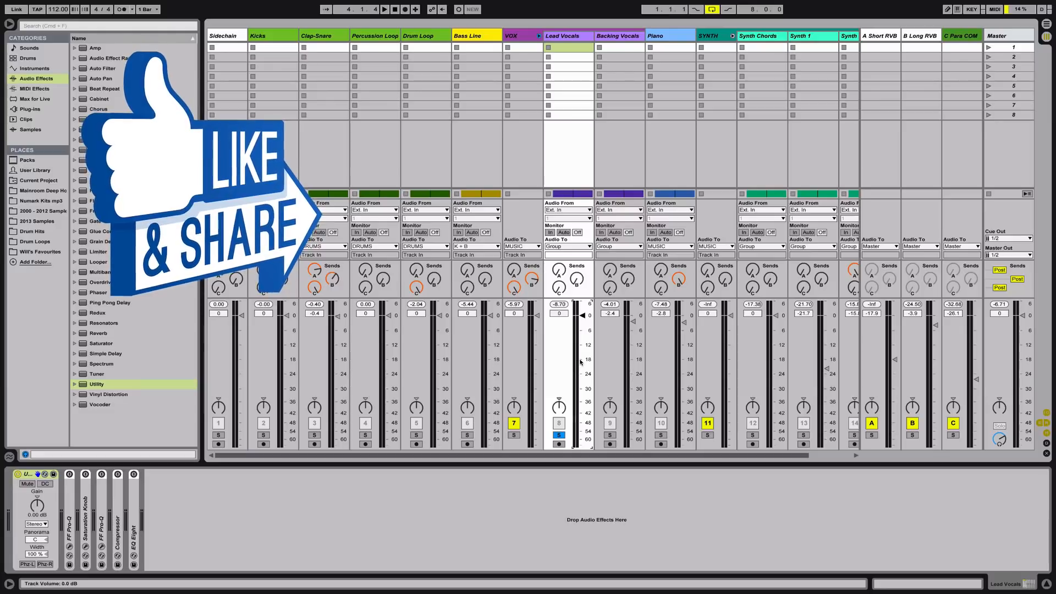
# Play the Lead Vocals and set the Utility gain to -5.28 dB
pyautogui.press('space')
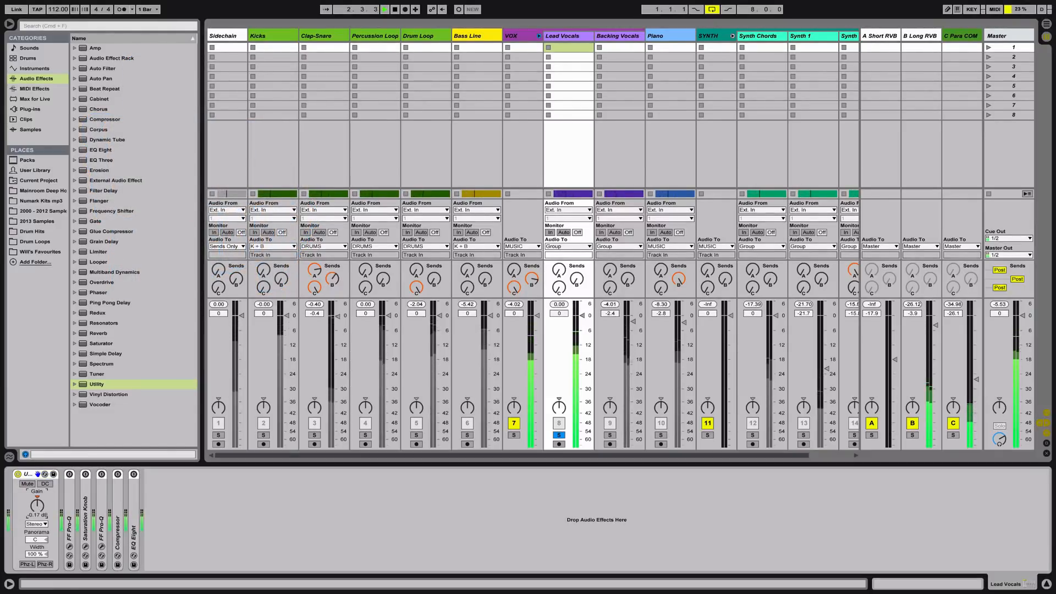
pyautogui.moveTo(40, 511); pyautogui.dragTo(39, 528)
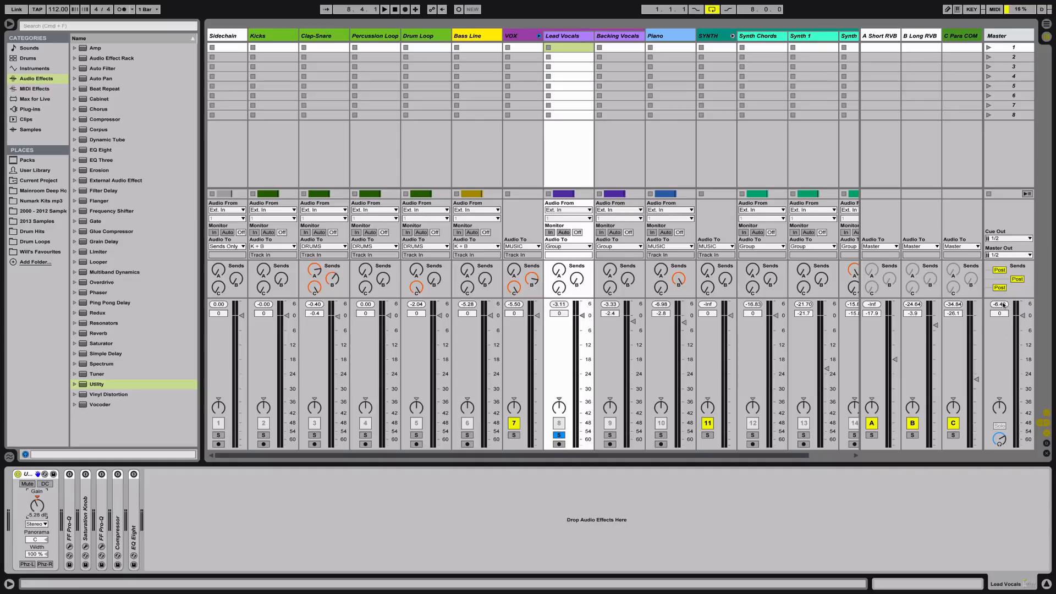
pyautogui.press('space')
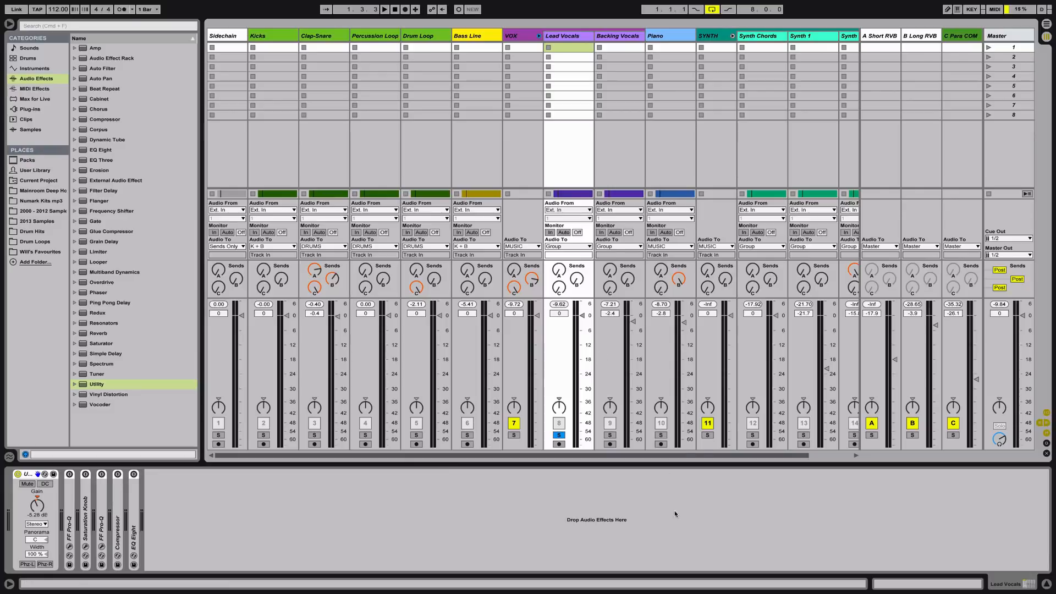
# Solo the Synth Chords track and set its Utility gain to -4.83 dB during playback, with Saturator and Compressor bypassed
pyautogui.click(707, 435)
pyautogui.click(761, 42)
pyautogui.click(752, 435)
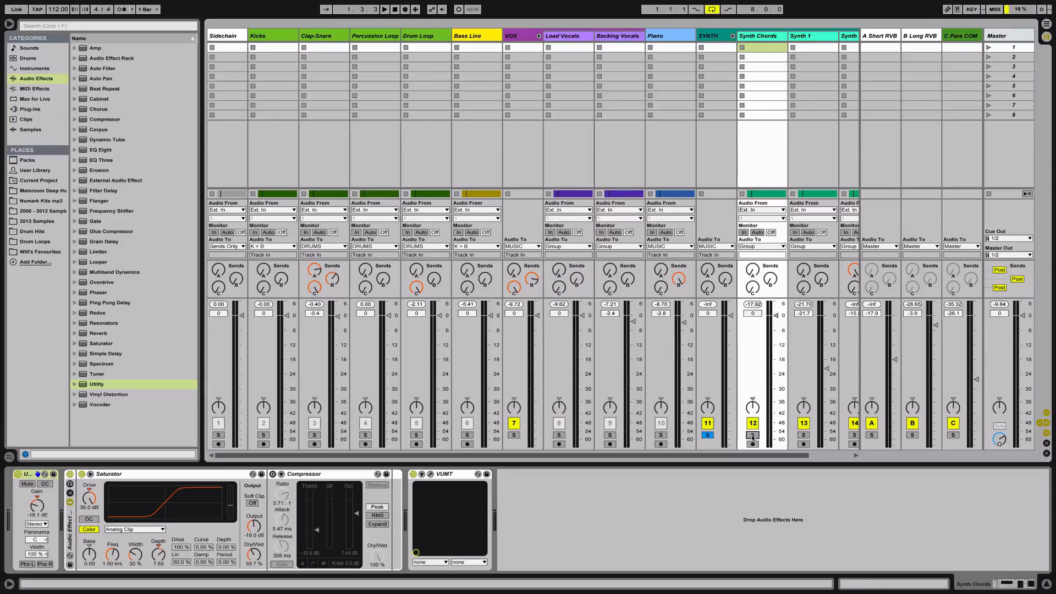
pyautogui.press('space')
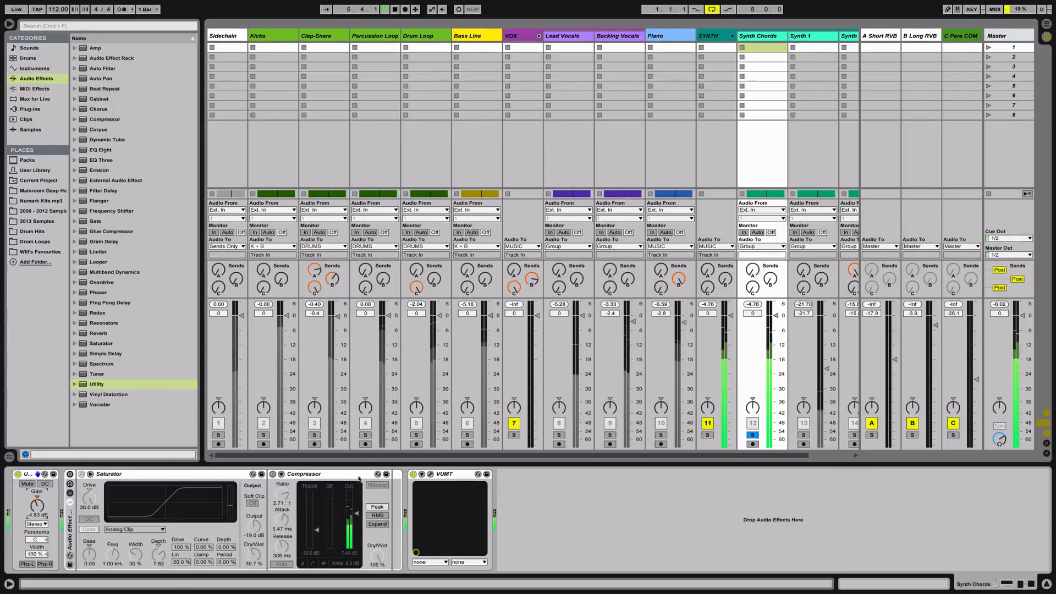
pyautogui.press('space')
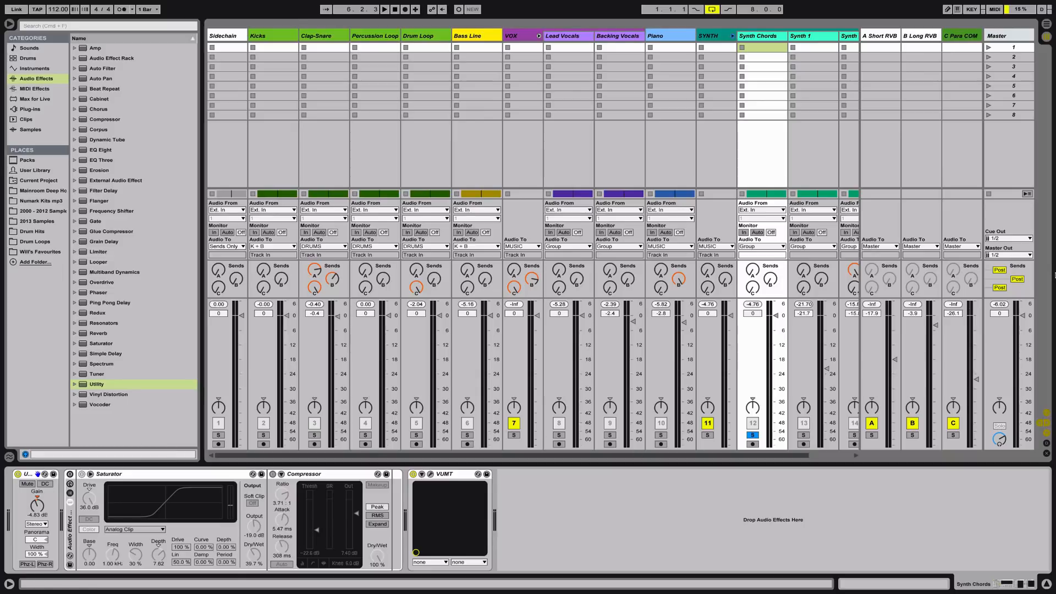
pyautogui.click(998, 305)
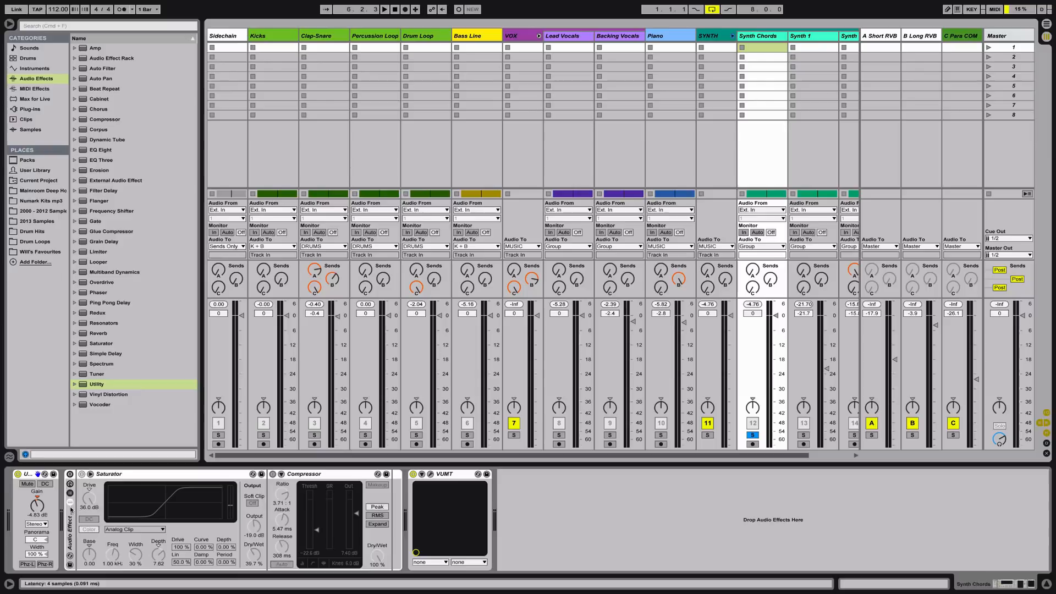
# Enable the Synth Chords' Saturator, set Drive to 22.9 dB with Output at 0 dB, and compare against bypass
pyautogui.click(82, 474)
pyautogui.press('space')
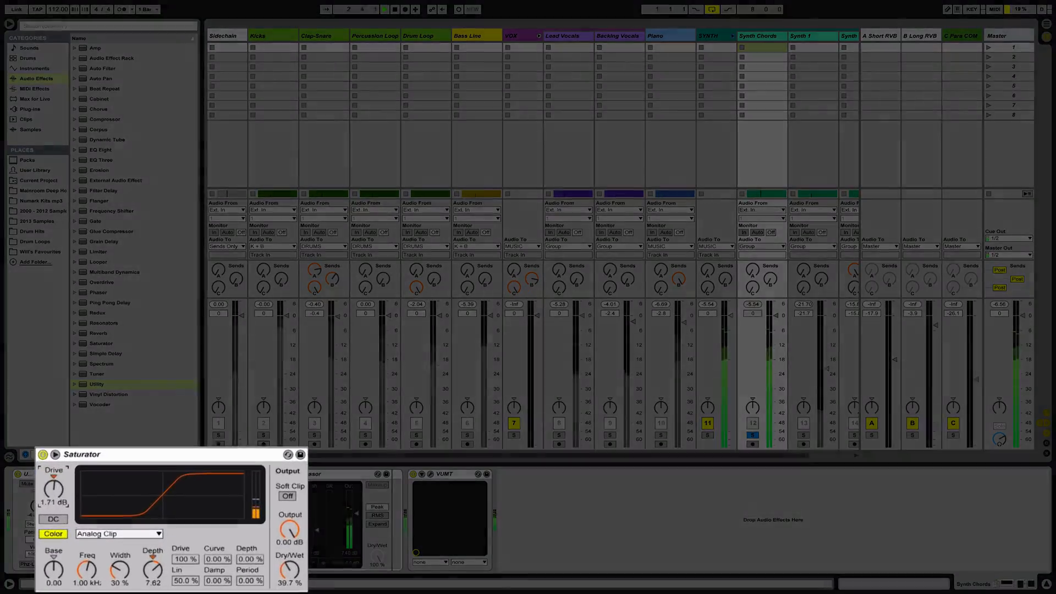
pyautogui.moveTo(54, 488); pyautogui.dragTo(53, 457)
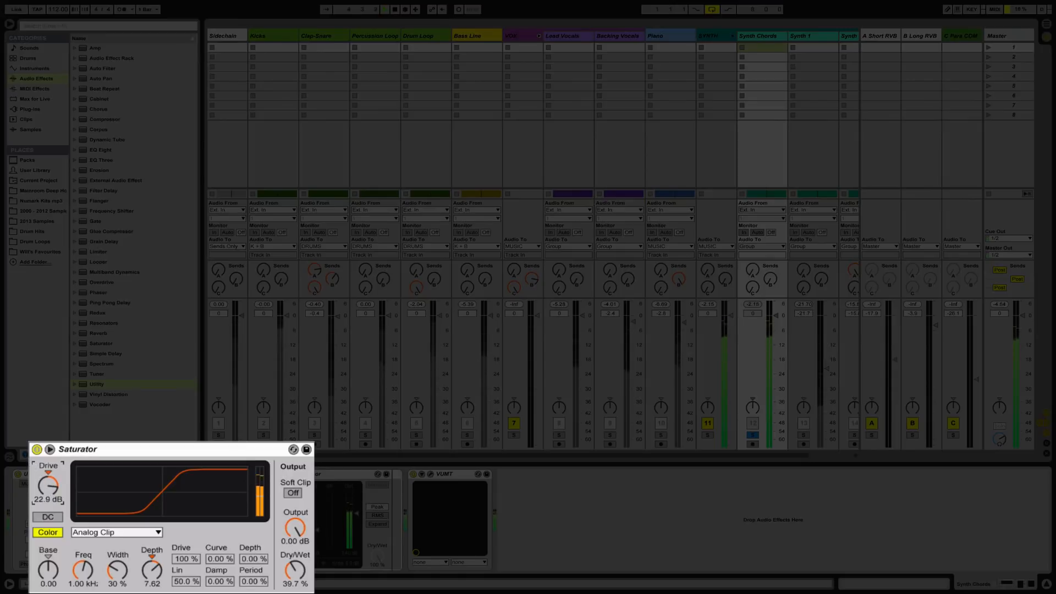
pyautogui.click(37, 450)
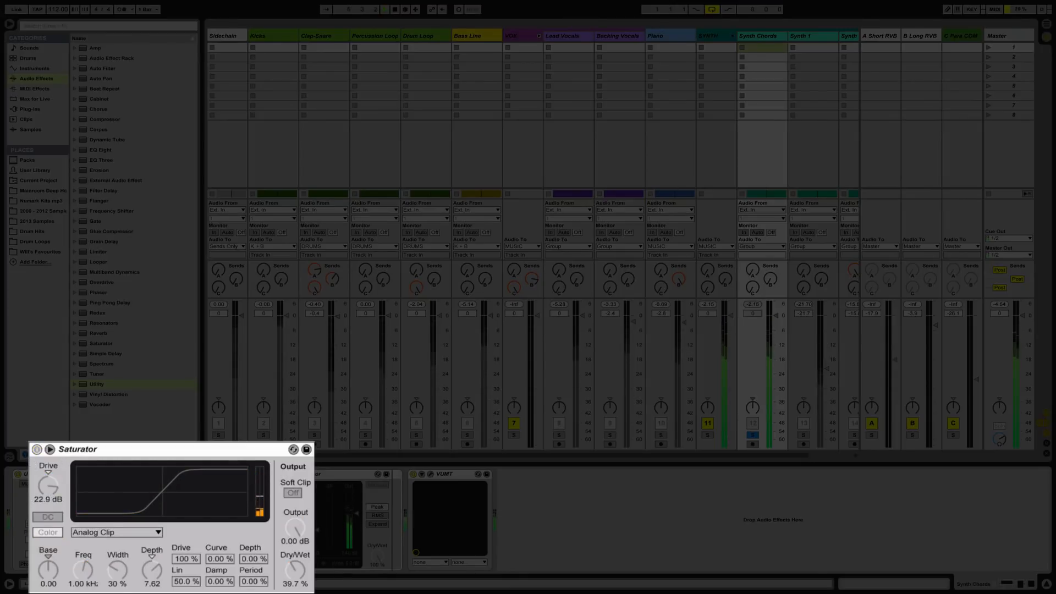
pyautogui.click(37, 449)
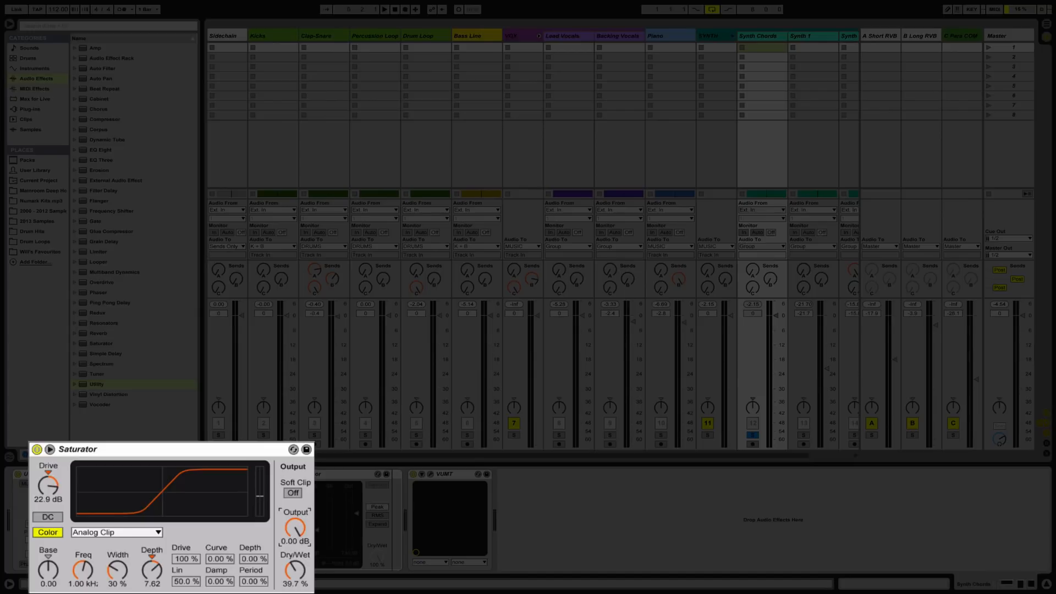
# Set the Saturator's Output to -15.4 dB during playback and compare the processed and bypassed levels
pyautogui.press('space')
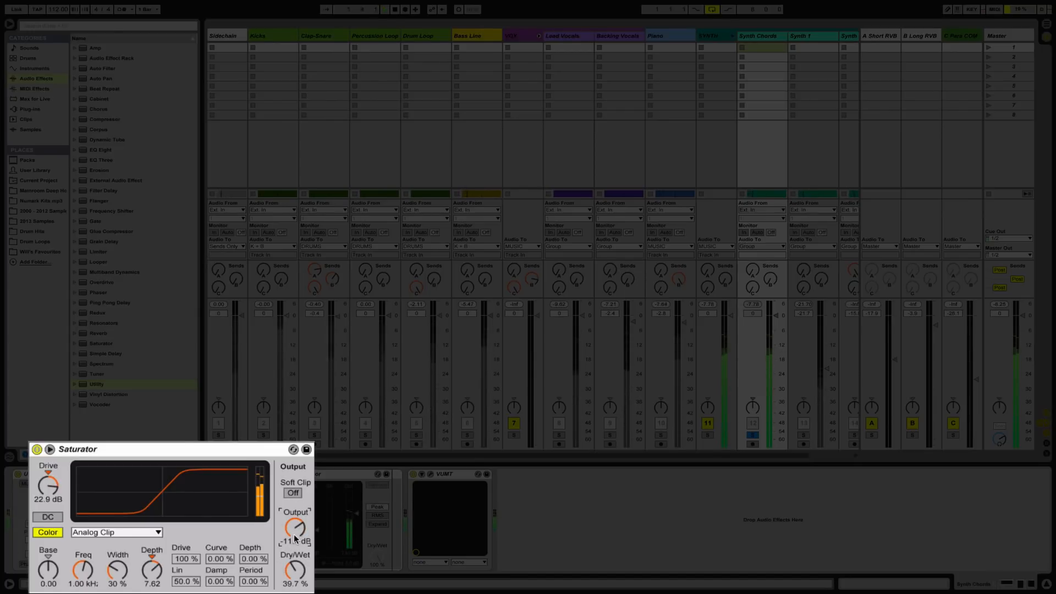
pyautogui.moveTo(296, 528); pyautogui.dragTo(295, 534)
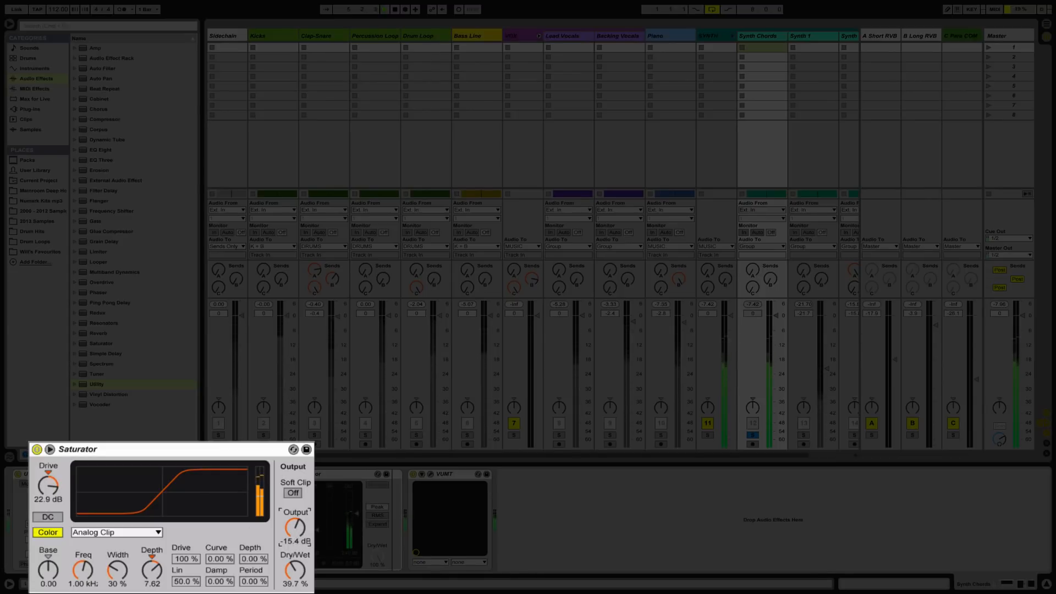
pyautogui.click(37, 449)
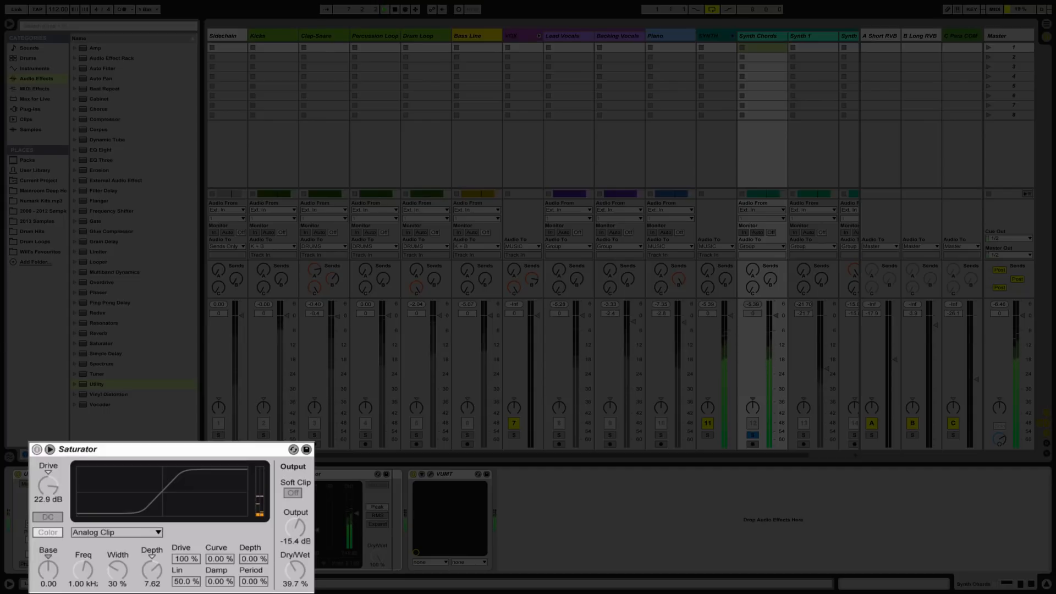
pyautogui.click(37, 450)
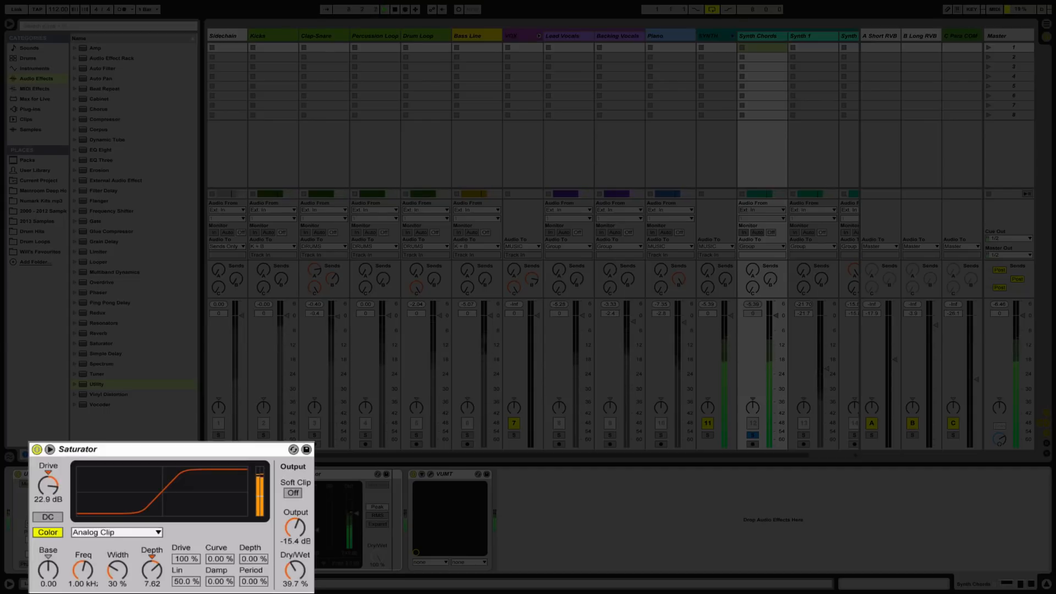
pyautogui.click(37, 450)
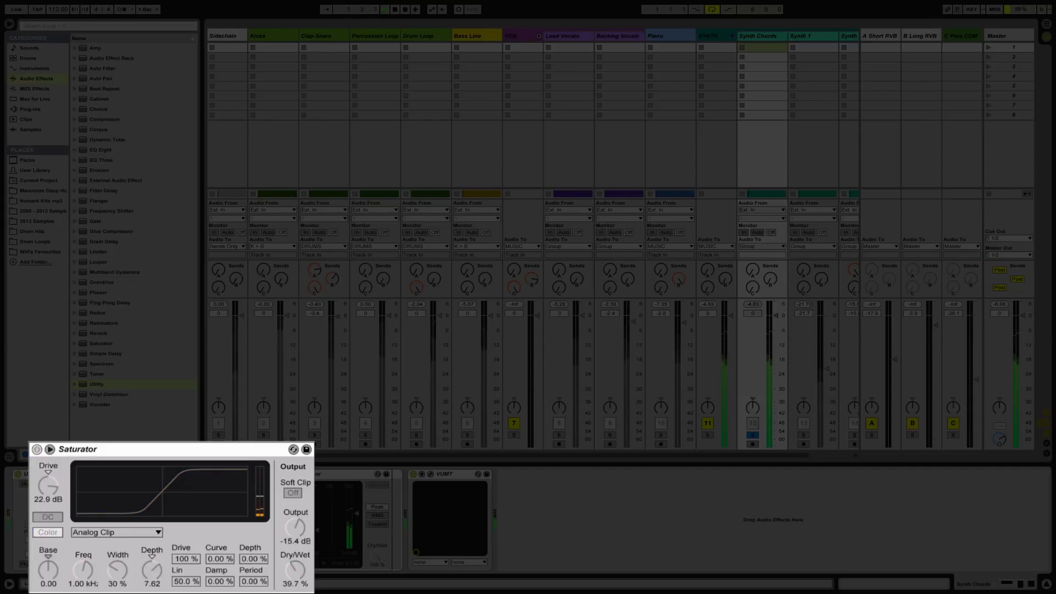
pyautogui.click(37, 450)
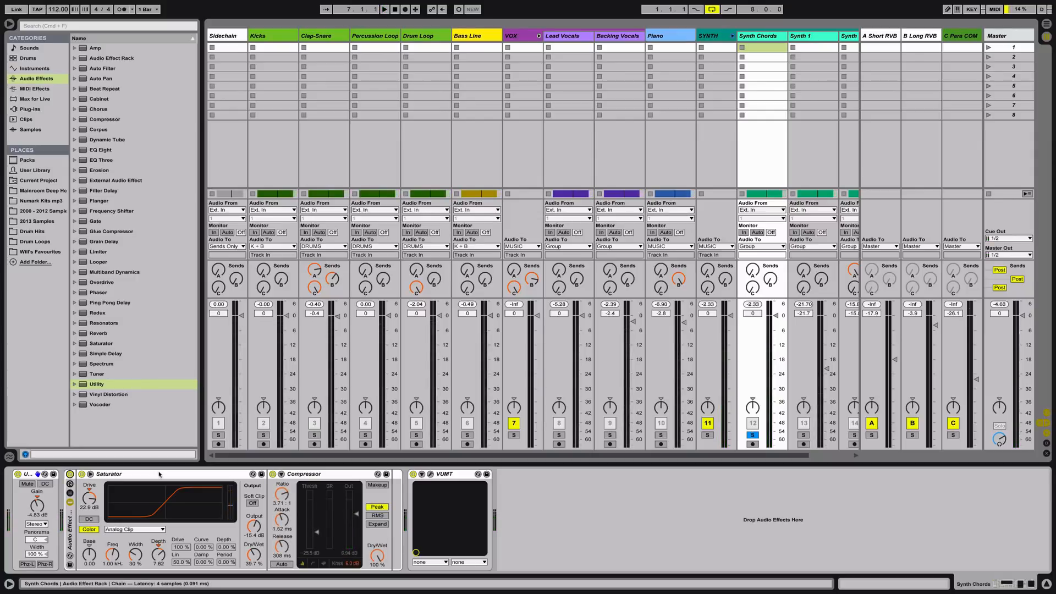
# Delete the Saturator, VUMT, Compressor and Audio Effect Rack from the Synth Chords track, keeping only Utility
pyautogui.click(159, 474)
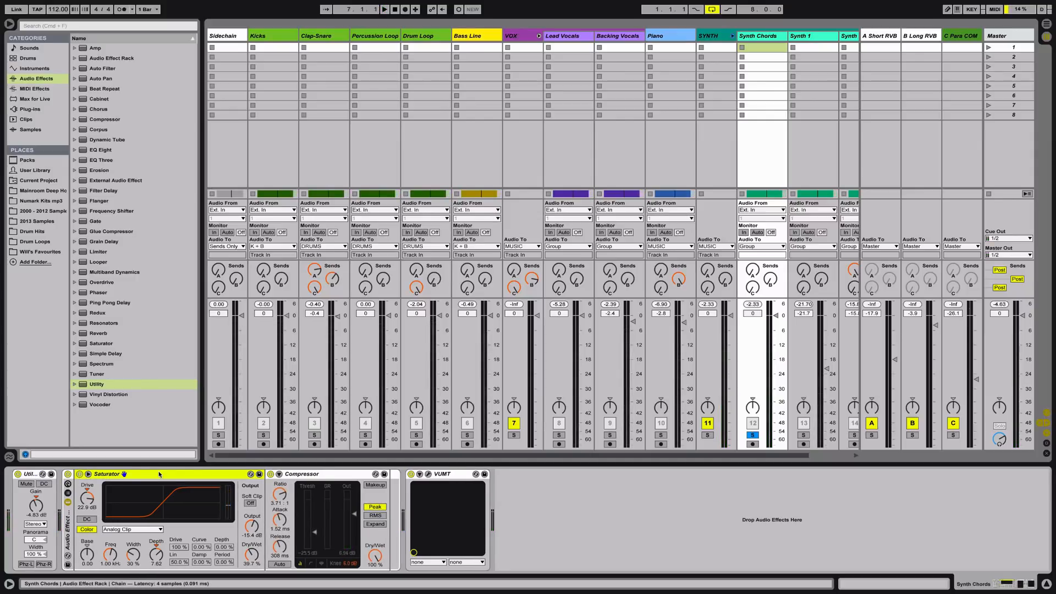
pyautogui.press('Delete')
pyautogui.click(265, 473)
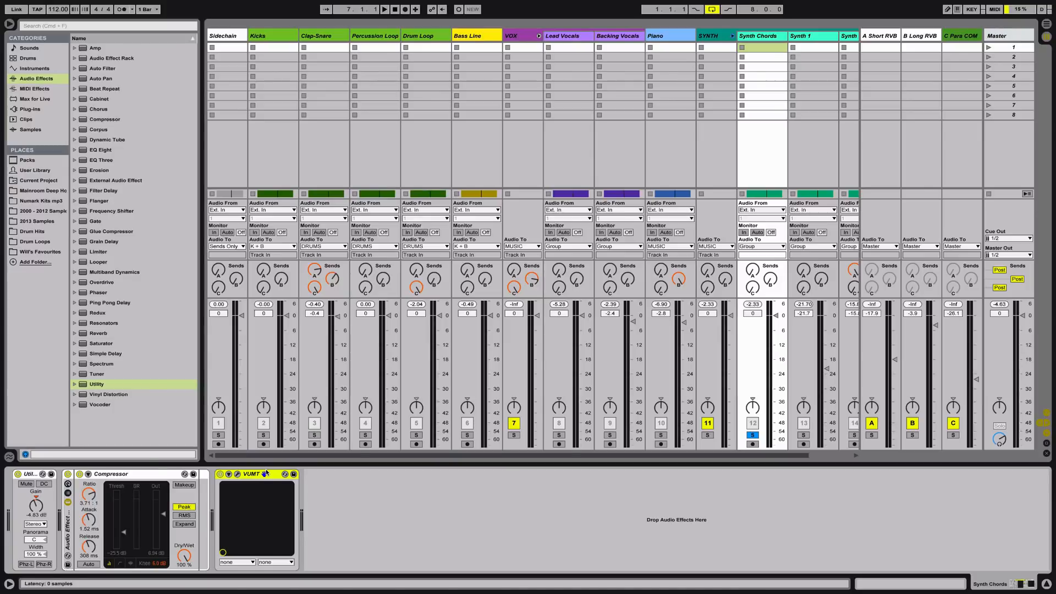
pyautogui.press('Delete')
pyautogui.click(138, 474)
pyautogui.press('Delete')
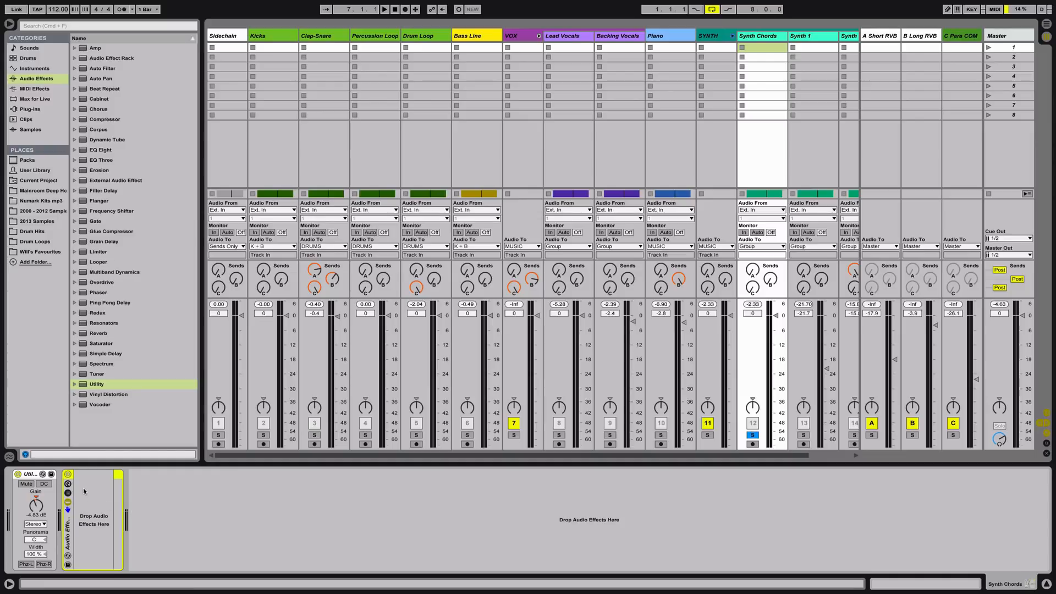
pyautogui.press('Delete')
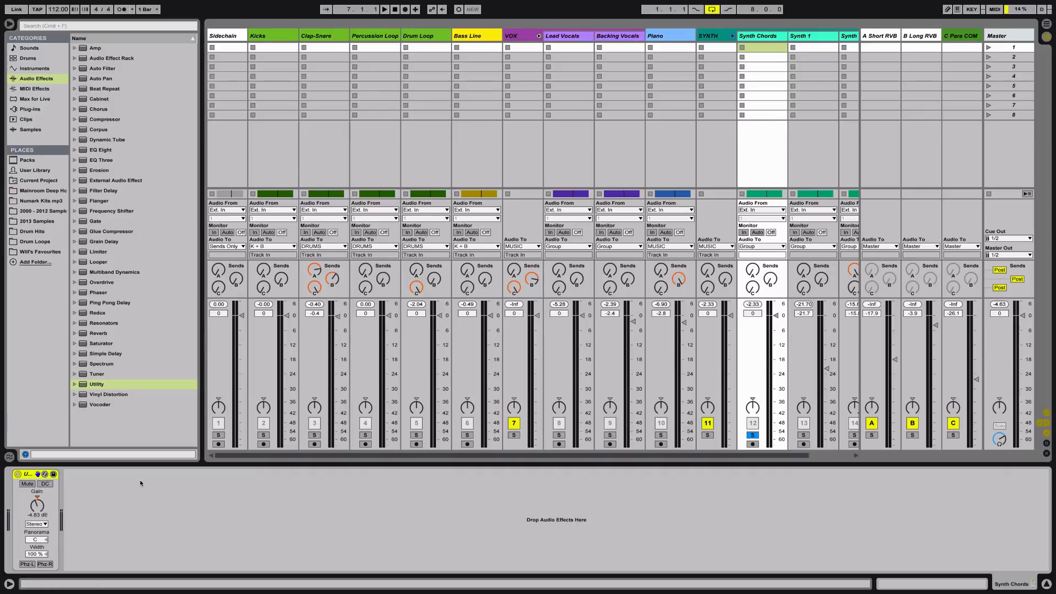
# Add the SoundToys EchoBoy plug-in after the Synth Chords' Utility and raise the Utility's gain to 33.9 dB during playback
pyautogui.click(32, 110)
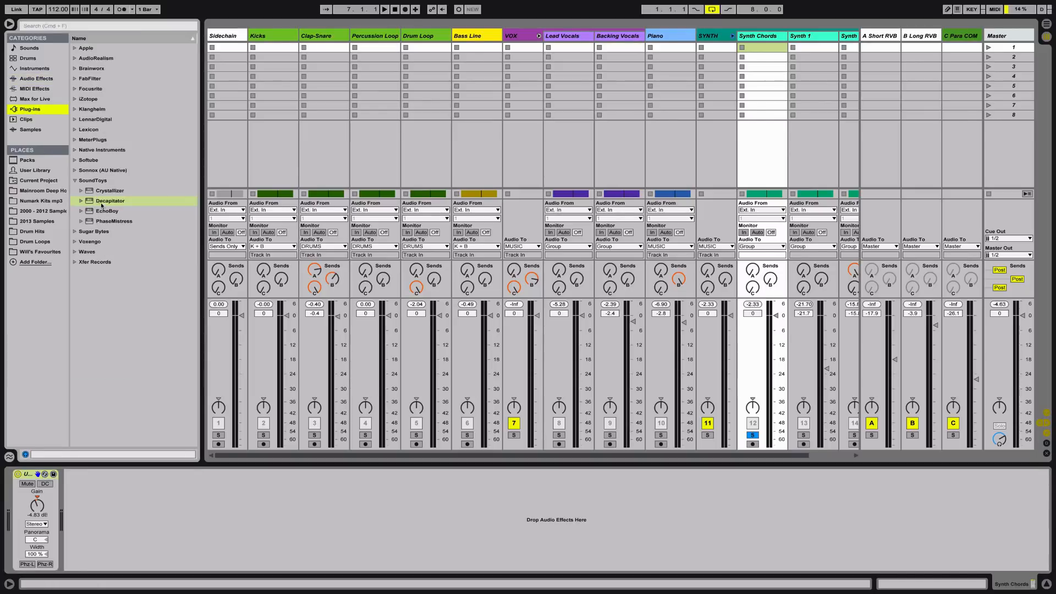
pyautogui.moveTo(102, 211); pyautogui.dragTo(130, 503)
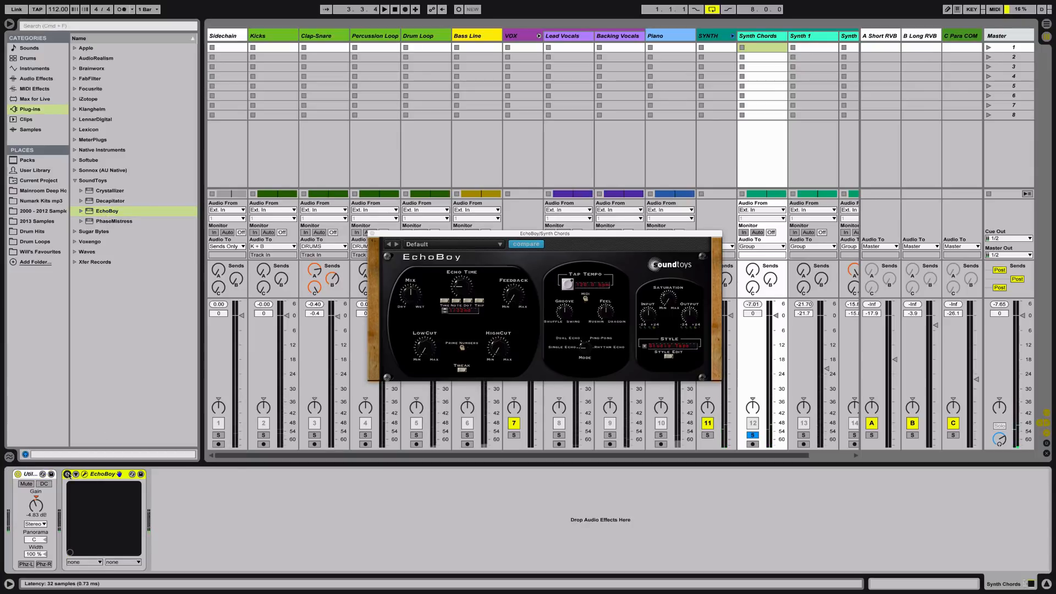
pyautogui.press('space')
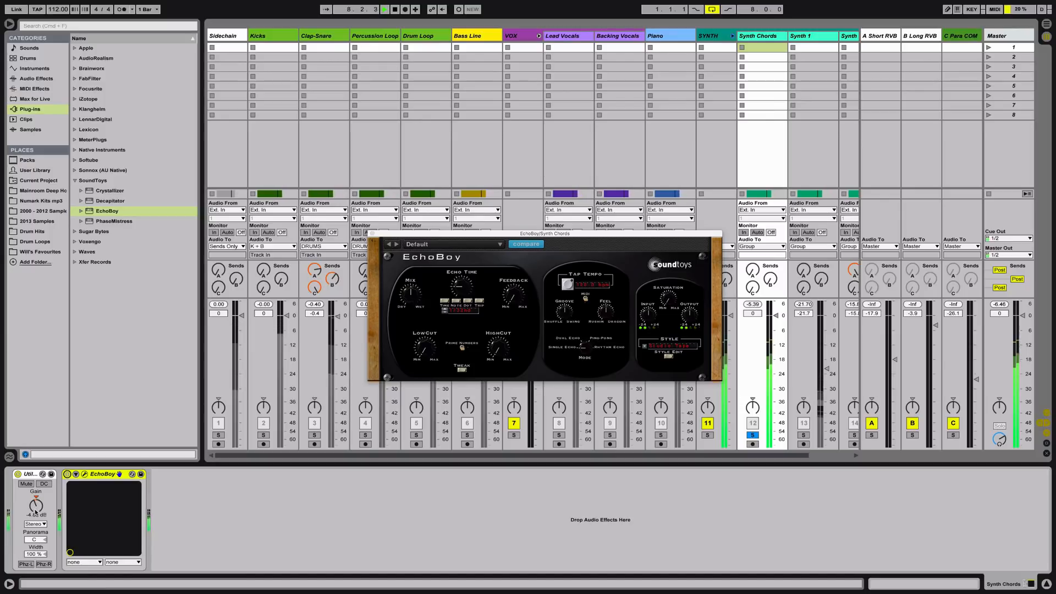
pyautogui.moveTo(35, 510); pyautogui.dragTo(35, 441)
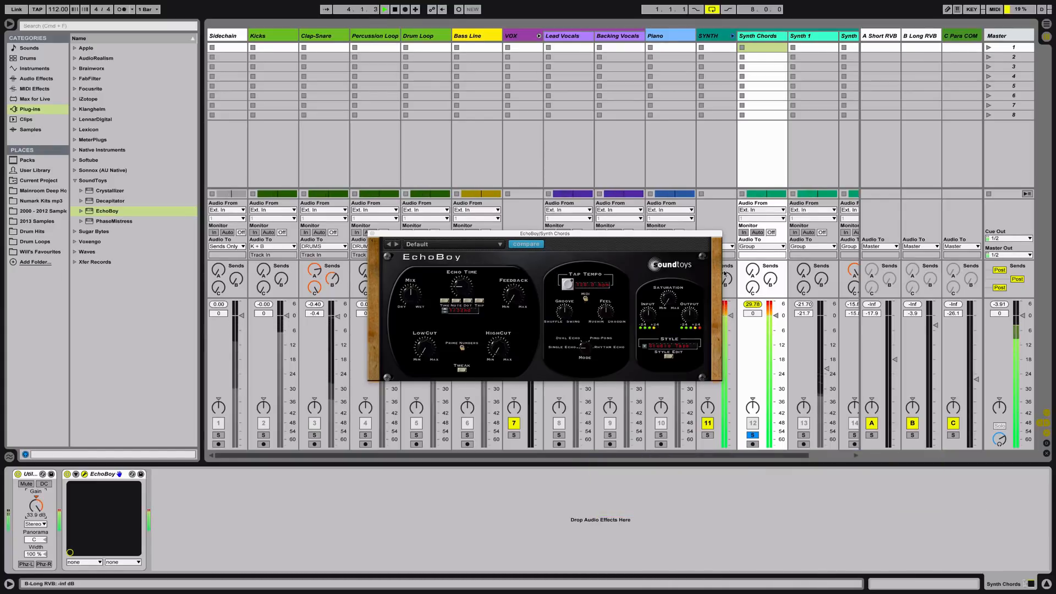
pyautogui.press('space')
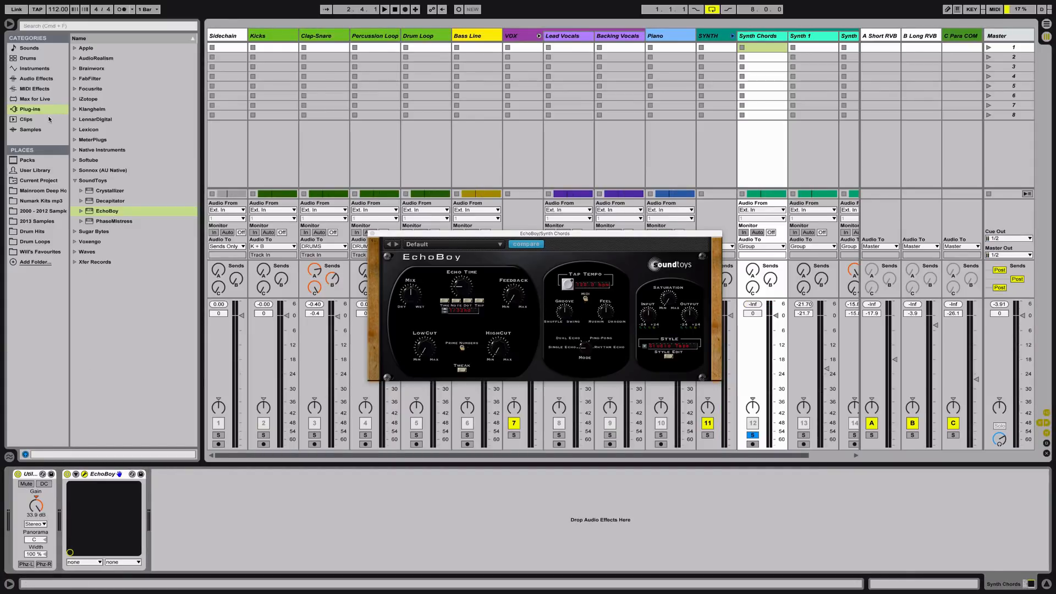
# Add a second Utility after EchoBoy, set its gain to -35.0 dB, and play the Synth Chords back
pyautogui.click(37, 79)
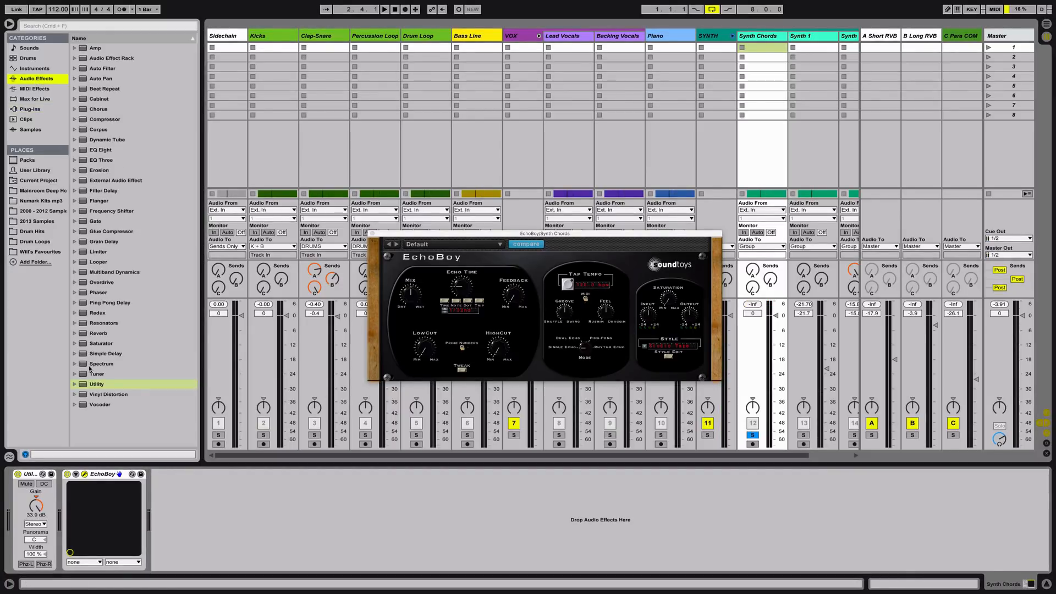
pyautogui.moveTo(97, 382); pyautogui.dragTo(184, 487)
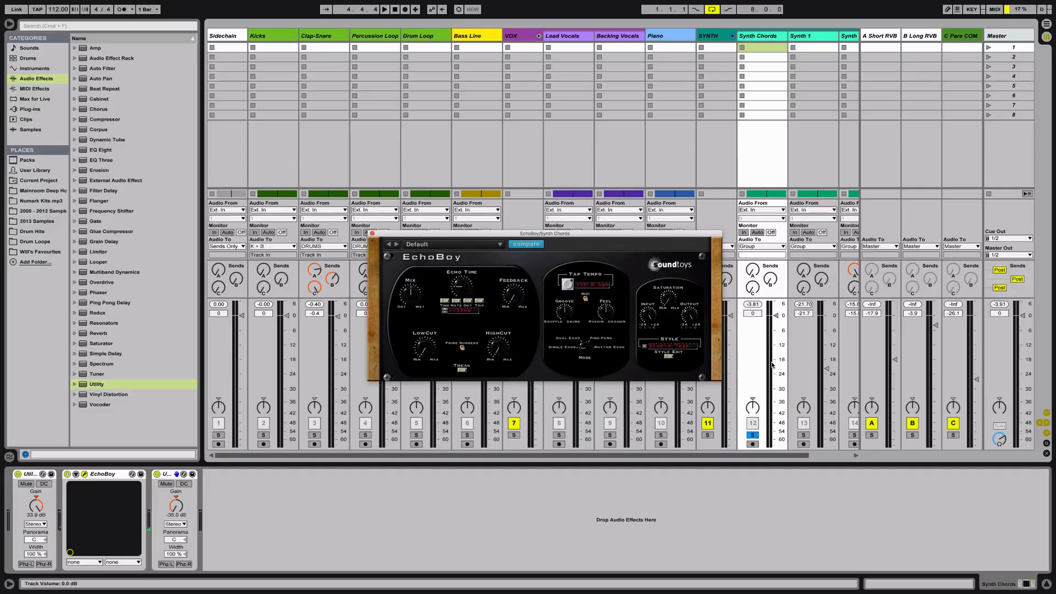
pyautogui.press('space')
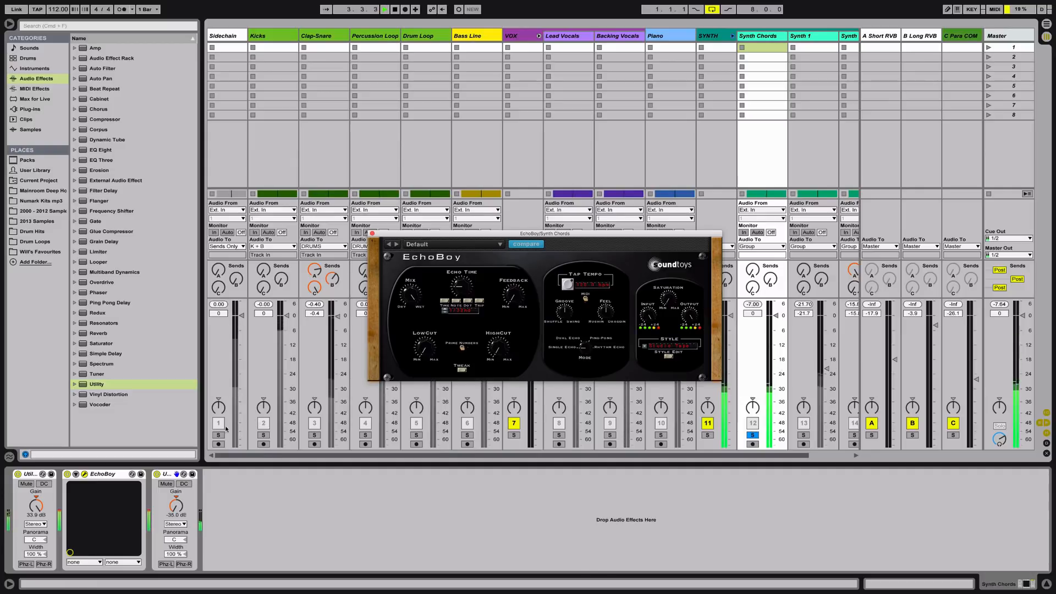
# Lower the Utility gain before EchoBoy to -30.0 dB and raise the gain of the Utility after it during playback
pyautogui.moveTo(34, 509); pyautogui.dragTo(34, 528)
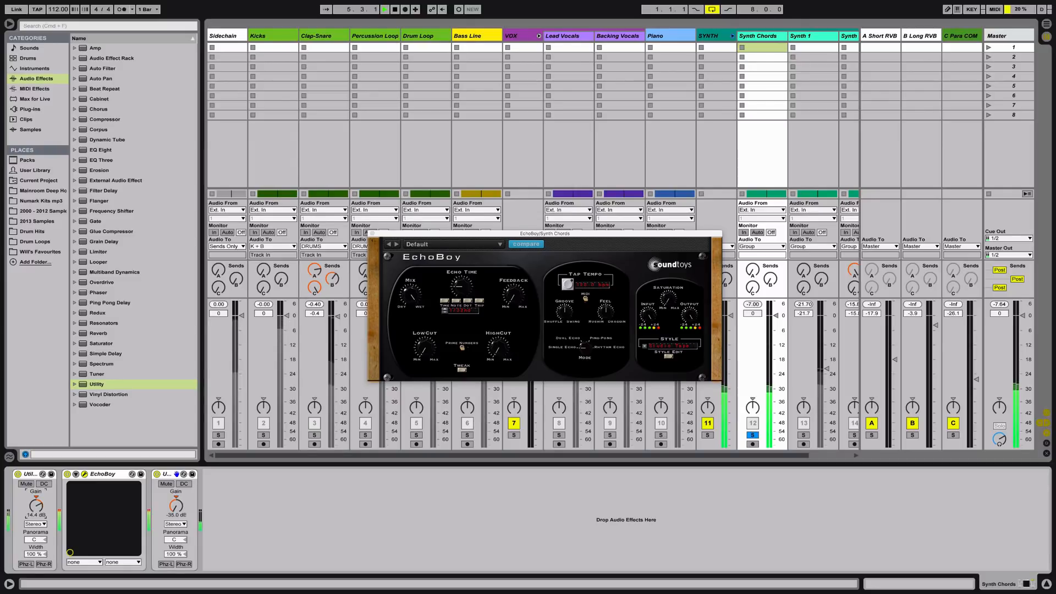
pyautogui.moveTo(34, 528); pyautogui.dragTo(34, 593)
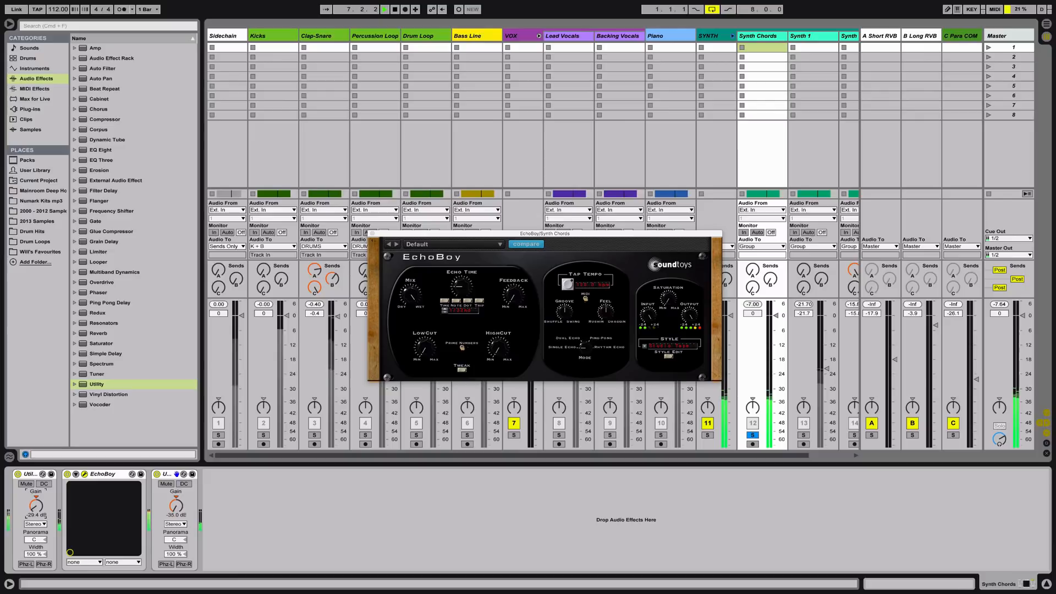
pyautogui.moveTo(163, 505)
pyautogui.mouseDown()
pyautogui.moveTo(164, 477)
pyautogui.moveTo(171, 510)
pyautogui.mouseUp()
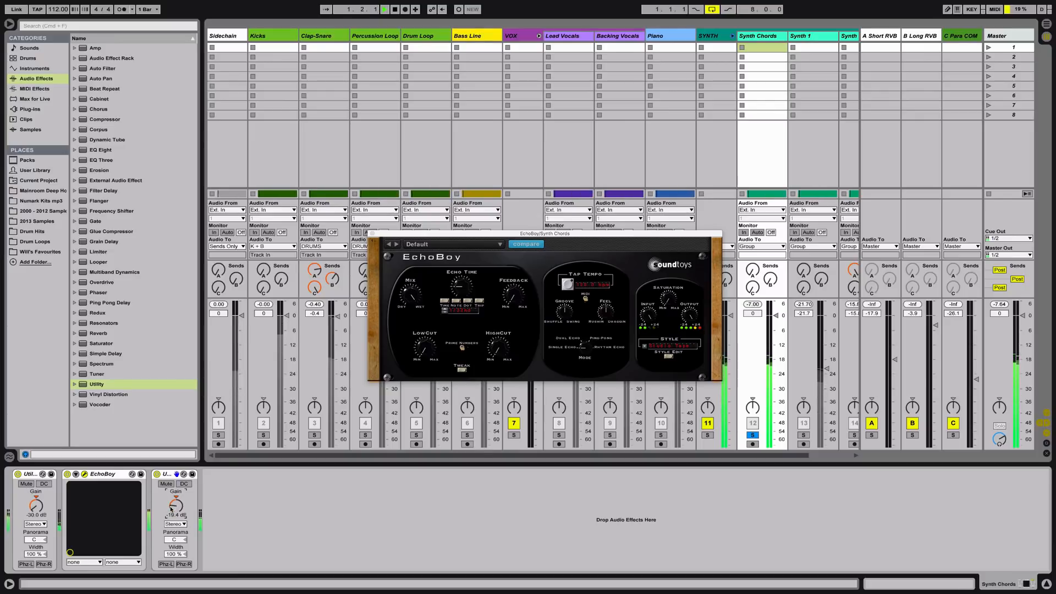